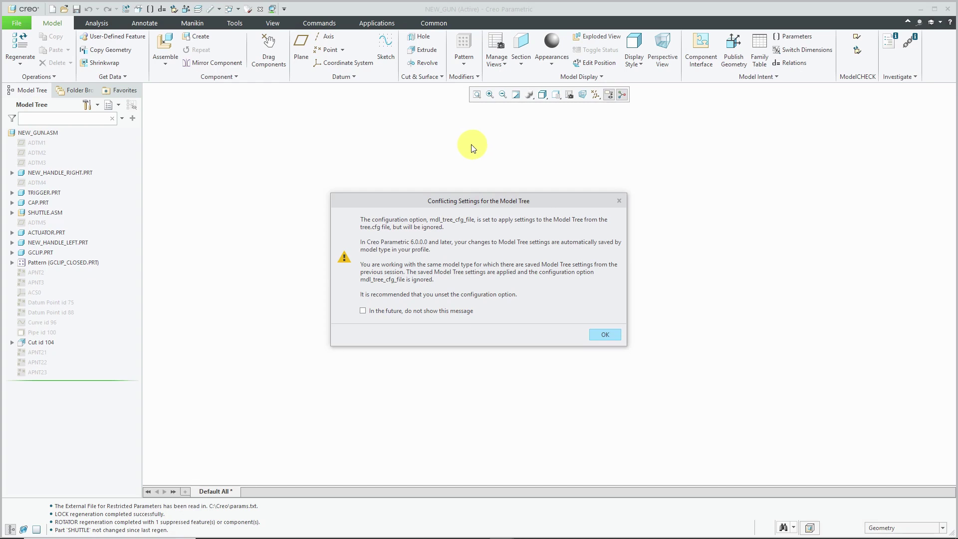
- Dismiss the Model Tree warning and confirm mdl_tree_cfg_file is set to C:\Creo\tree.cfg
click(607, 334)
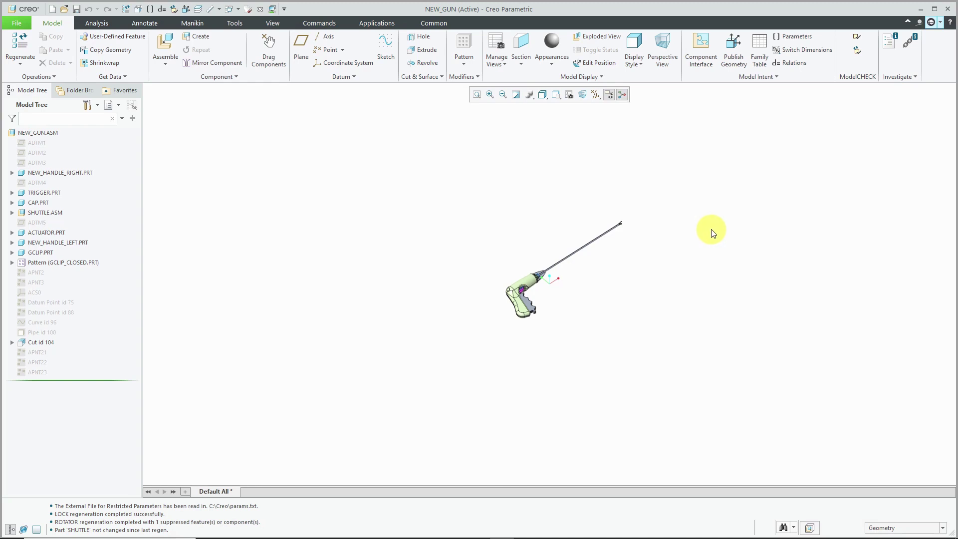
click(16, 23)
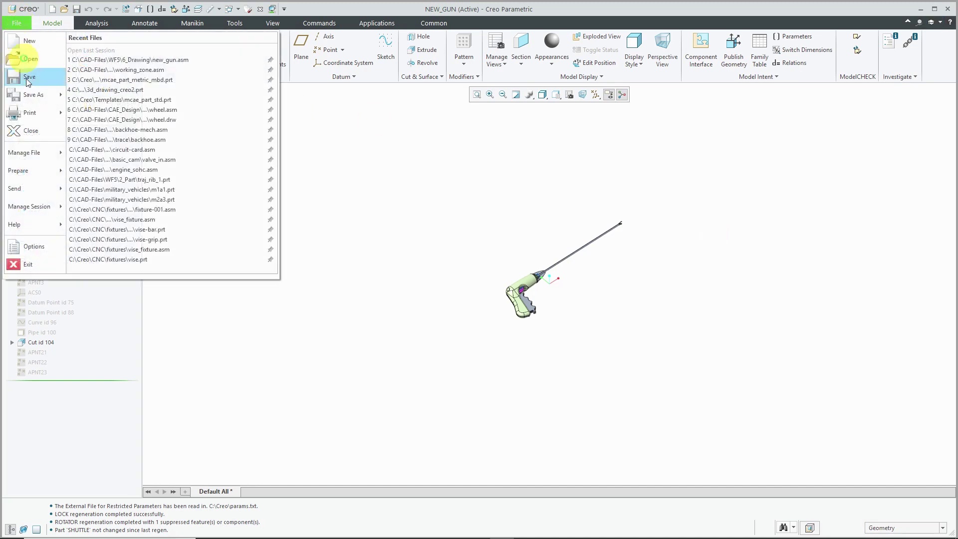
click(35, 246)
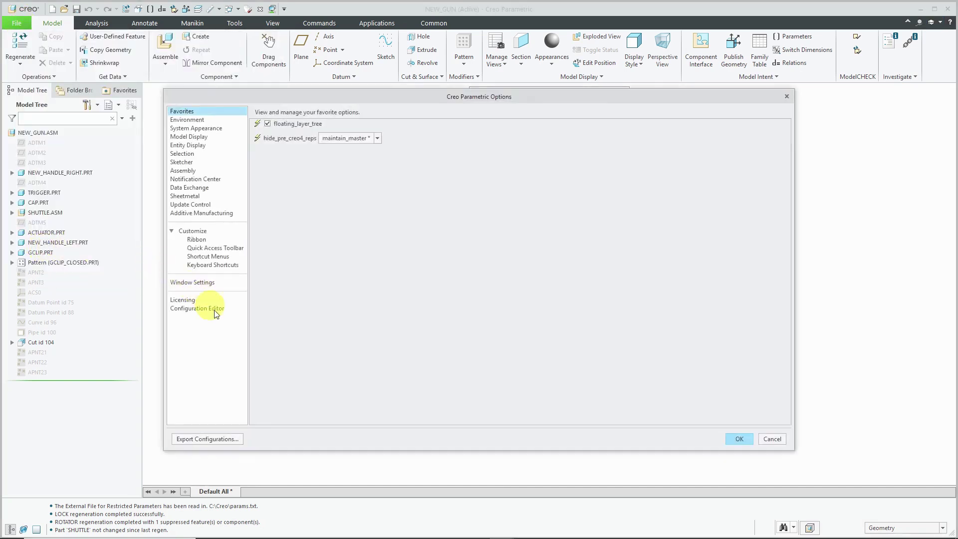
click(218, 309)
scroll(339, 336, down, 3)
scroll(337, 332, down, 4)
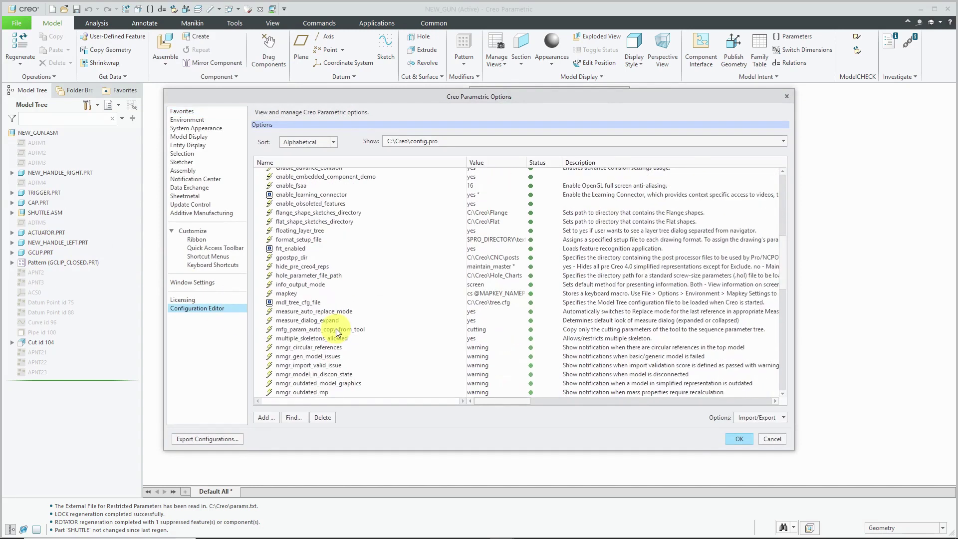
click(305, 304)
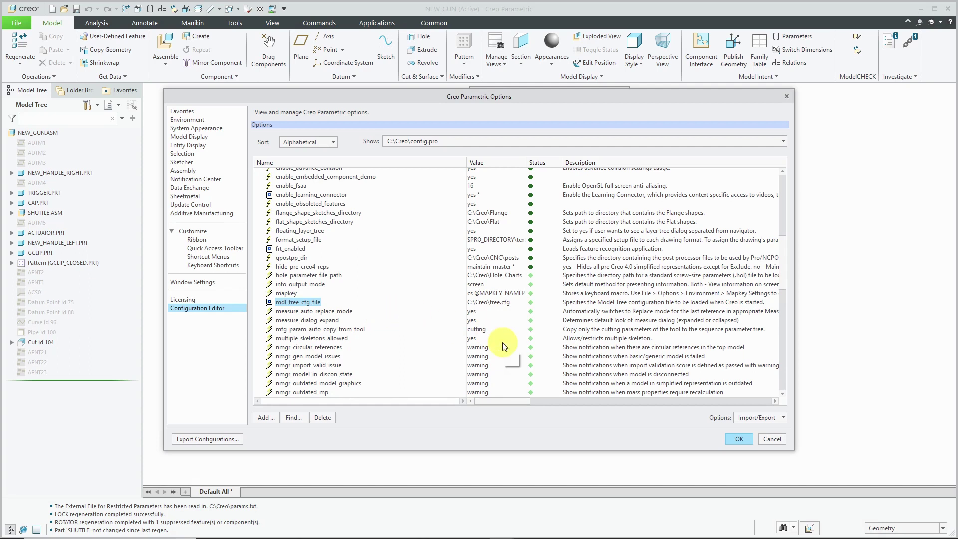
- Close Options and minimize Creo to view tree.cfg in Notepad
click(738, 438)
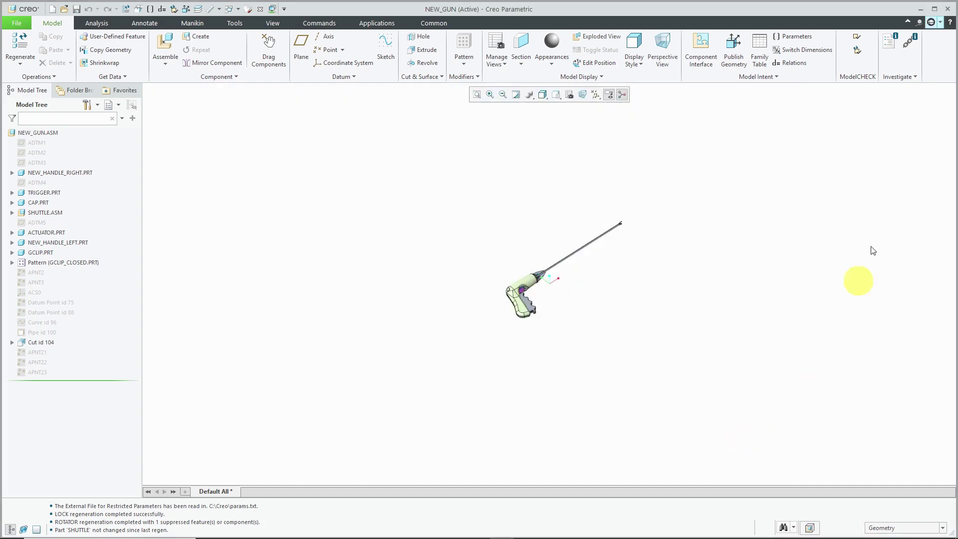
click(921, 9)
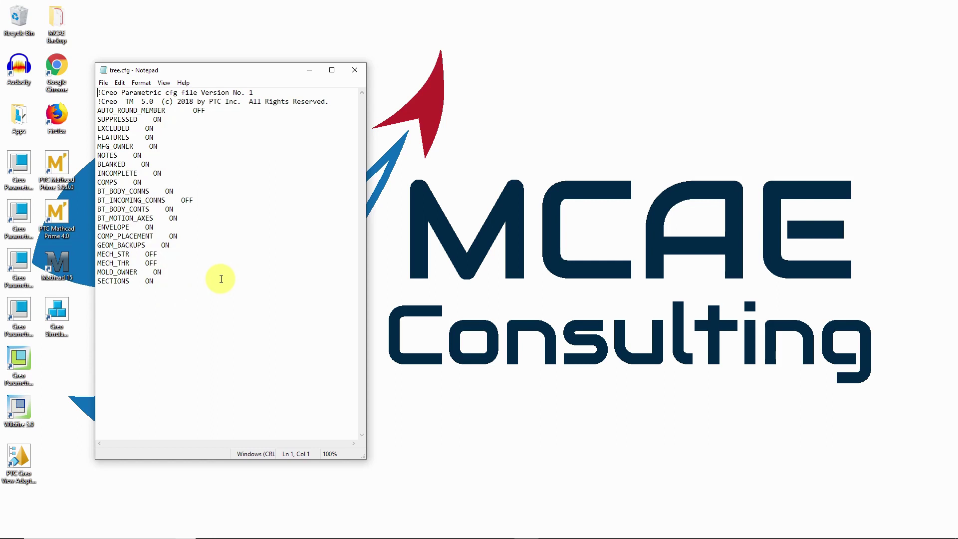
- Bring the Creo window with the NEW_GUN assembly back to the front, maximized
mouse_move(247, 535)
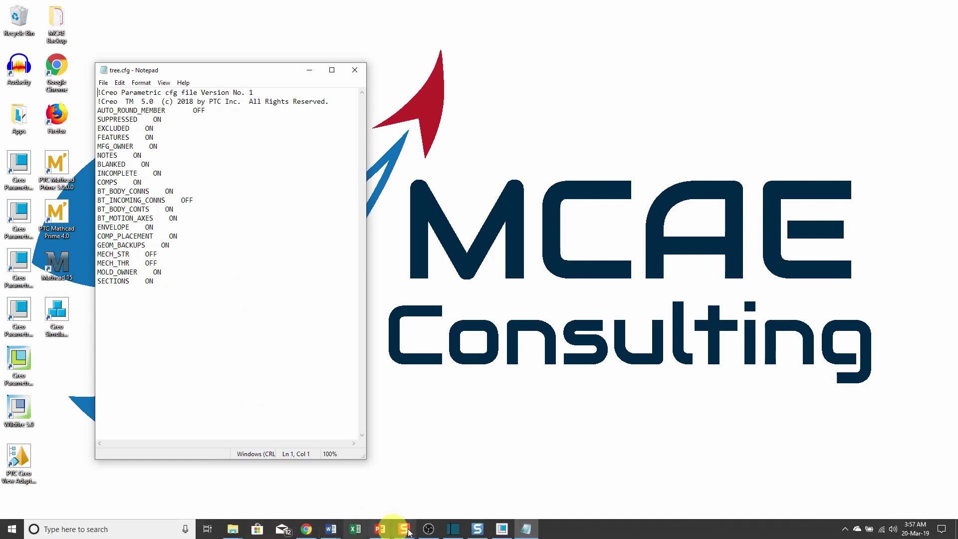
click(510, 533)
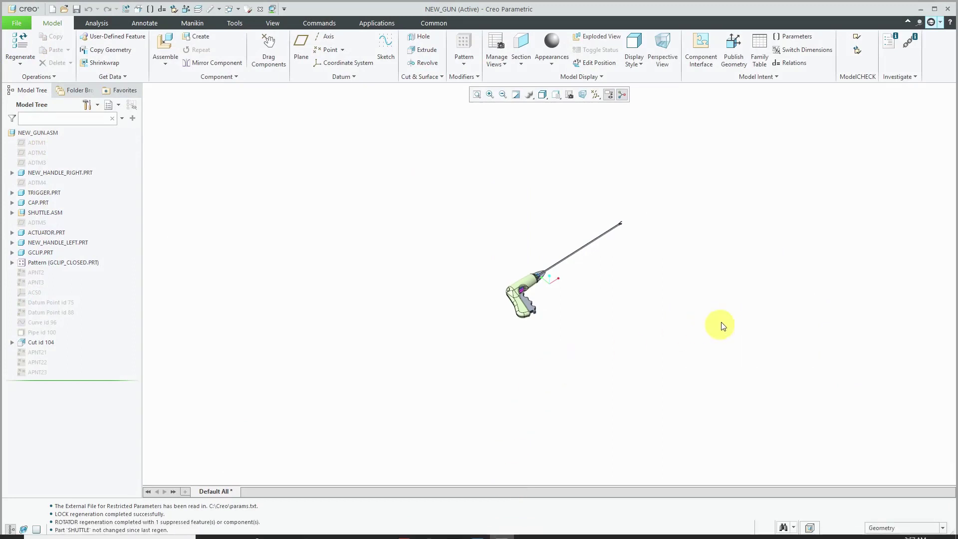
click(934, 8)
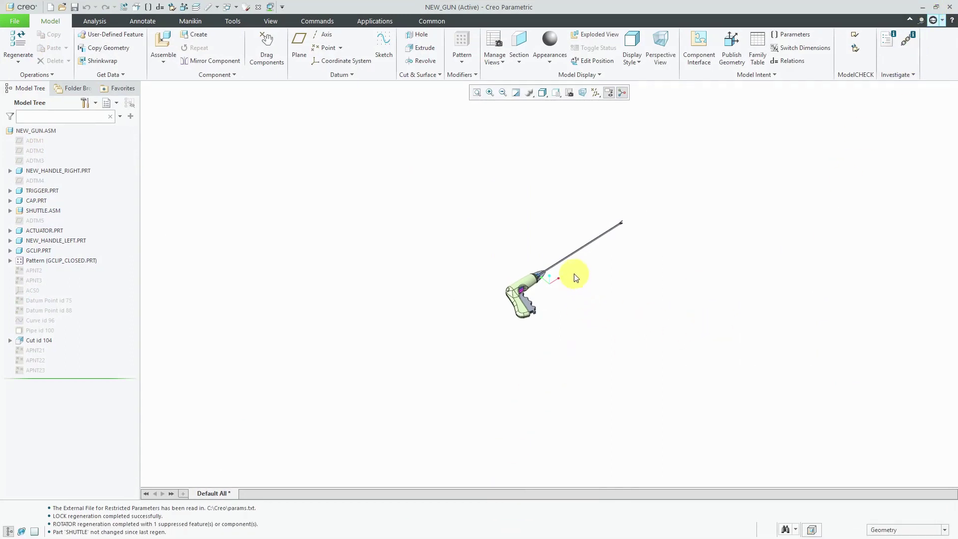
scroll(573, 274, up, 3)
scroll(573, 233, up, 2)
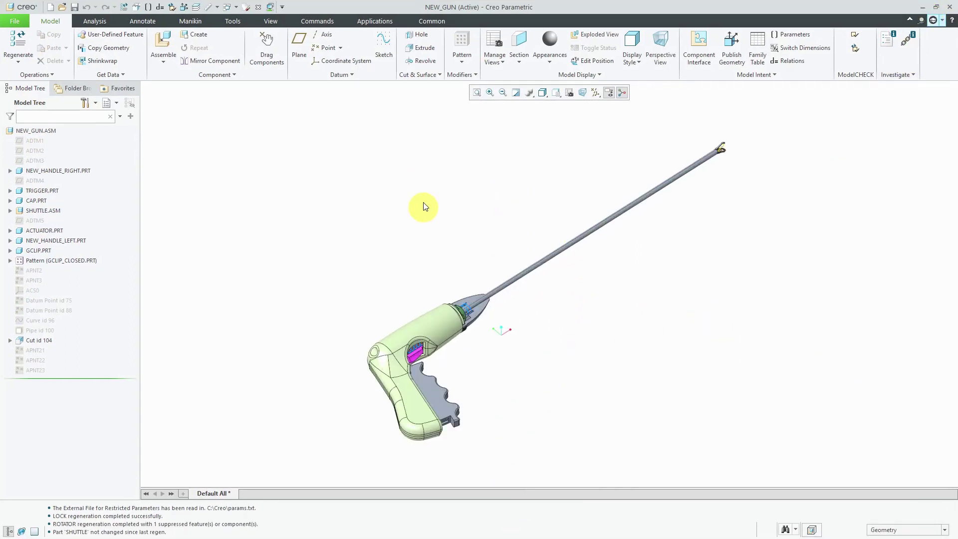
- Review the General, Cabling and Piping tree filters, leaving Auto round member off
click(95, 104)
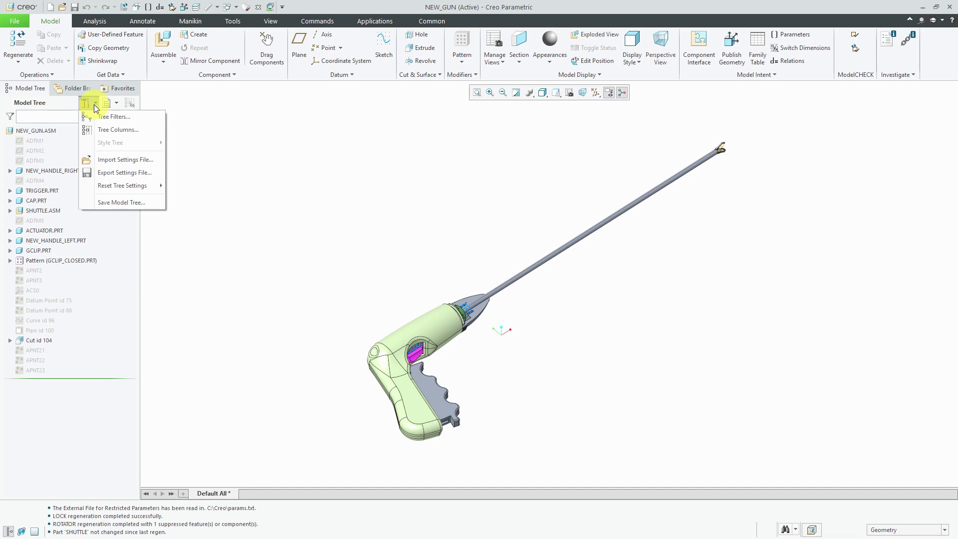
click(107, 116)
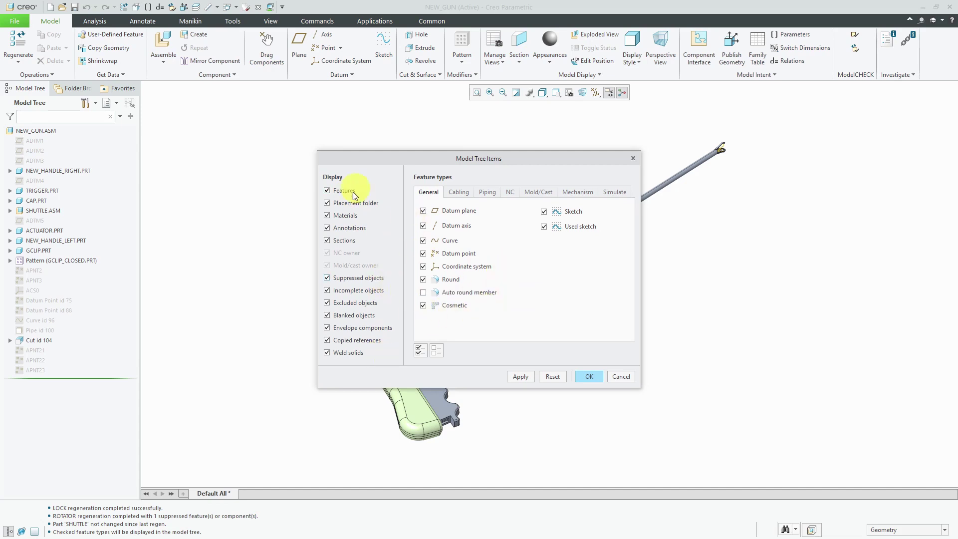
click(465, 191)
click(484, 192)
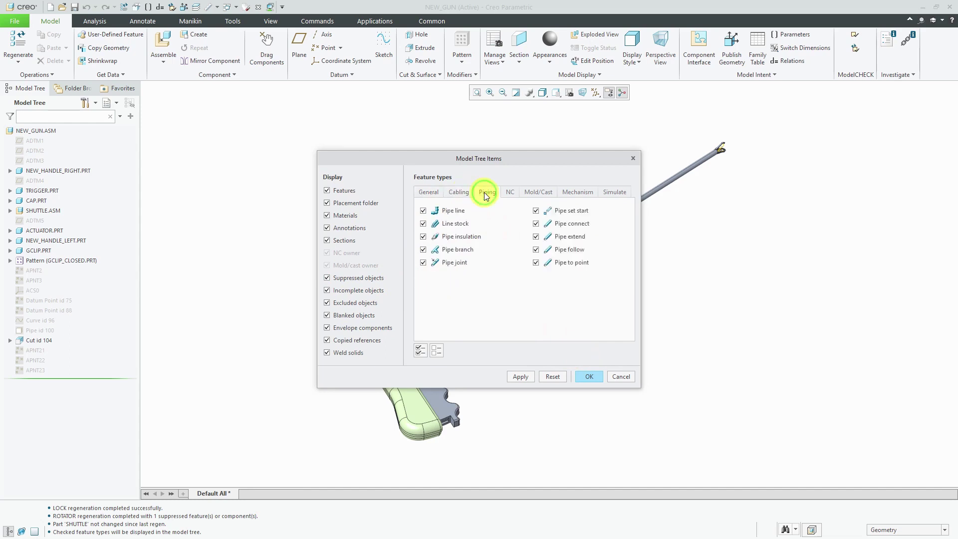
click(588, 377)
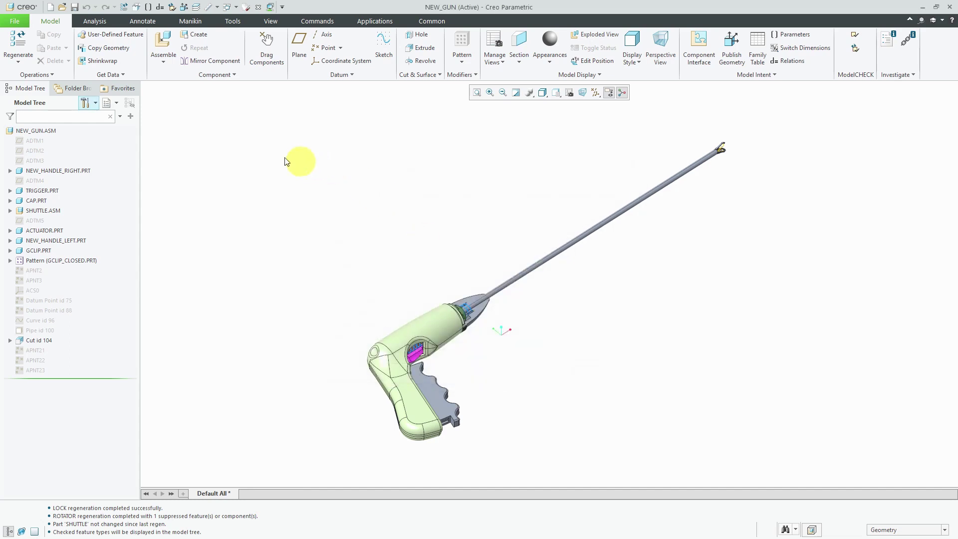
- Add a Parents Details column to the Model Tree columns
click(89, 91)
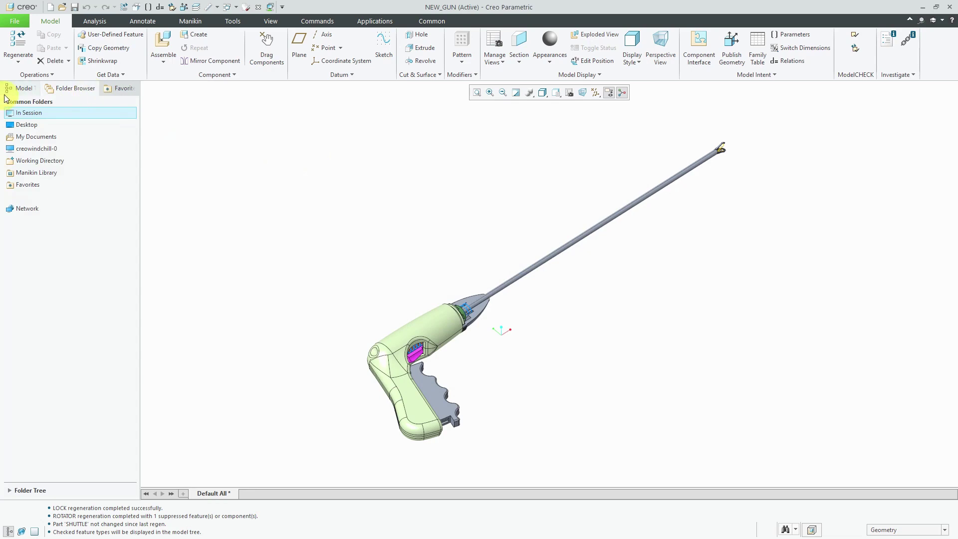
click(25, 89)
click(95, 102)
click(109, 130)
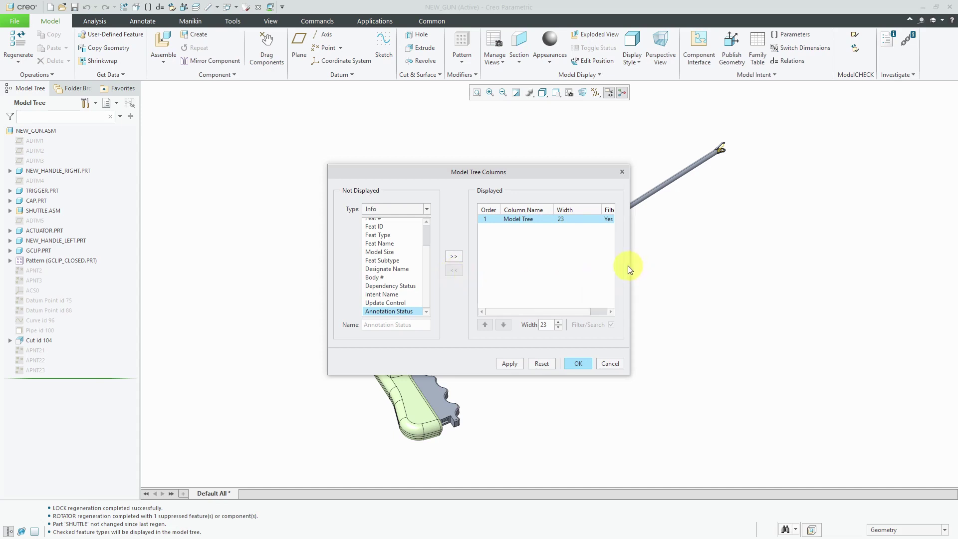
drag(629, 265, 660, 265)
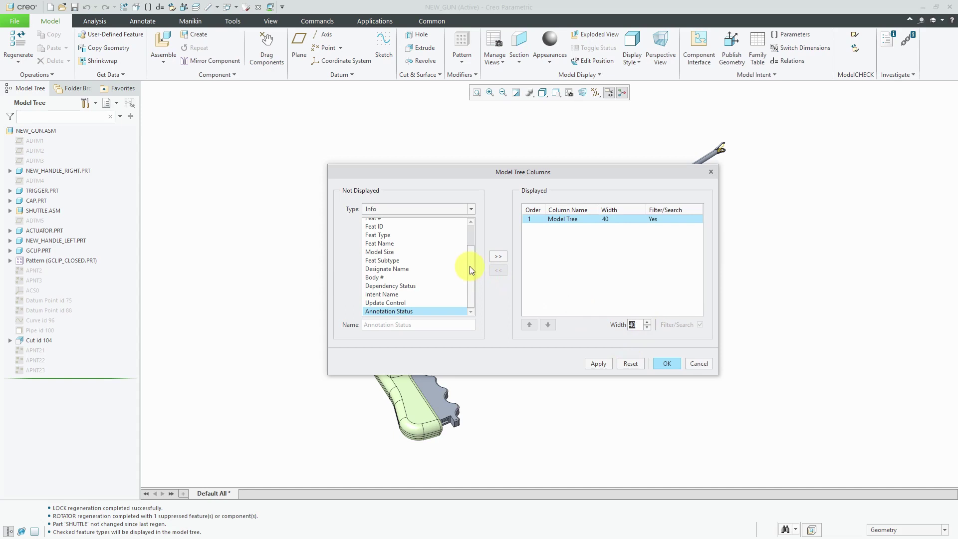
drag(470, 266, 471, 234)
click(391, 230)
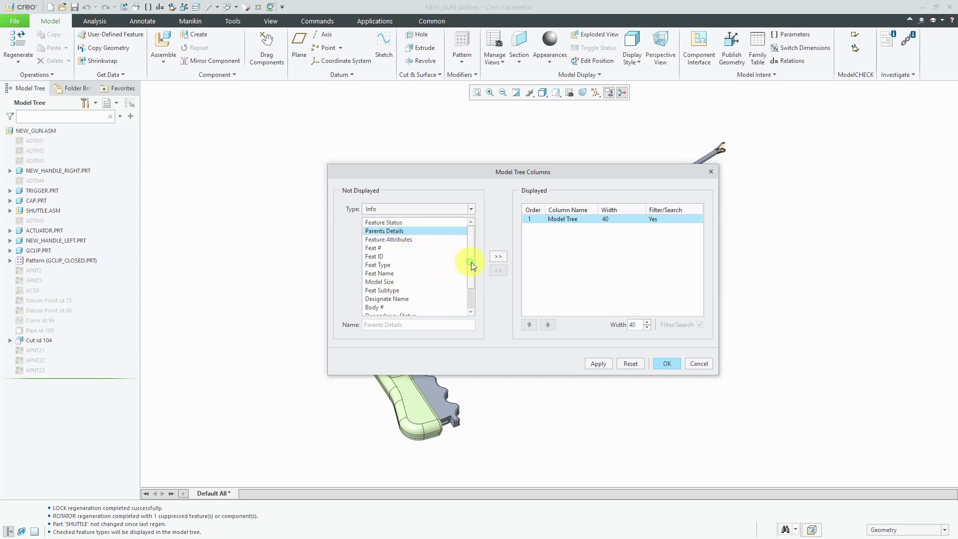
click(501, 258)
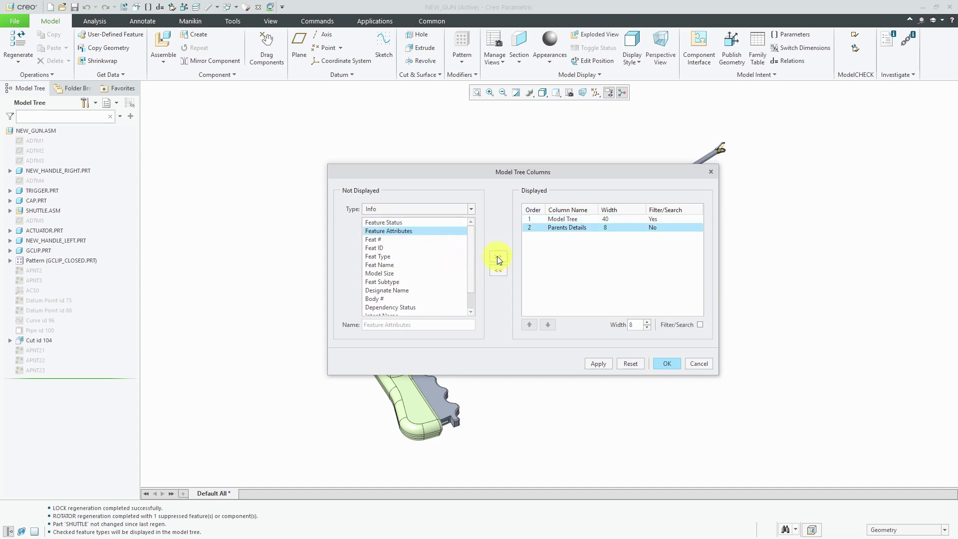
- Add a Model Params column named PTC_COMMON_NAME
click(431, 209)
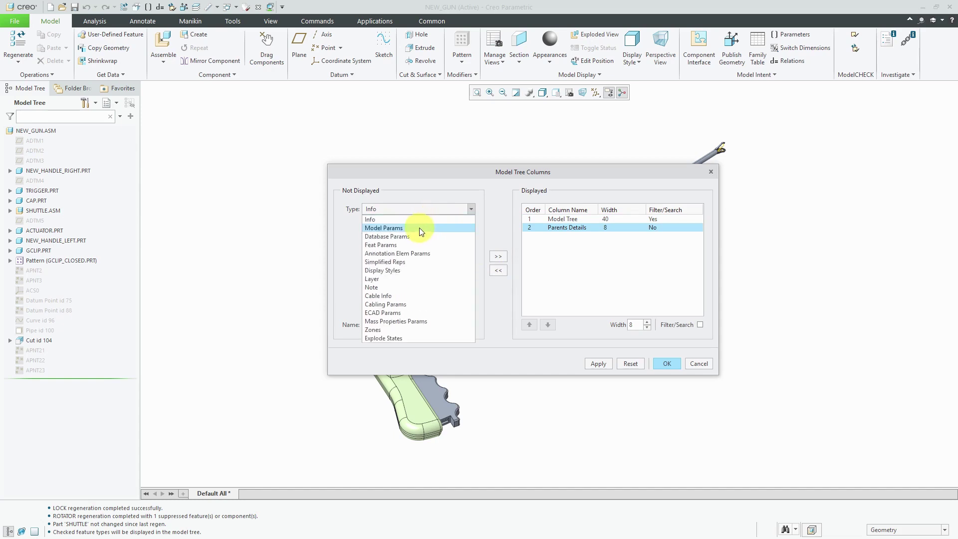
click(419, 228)
double_click(430, 323)
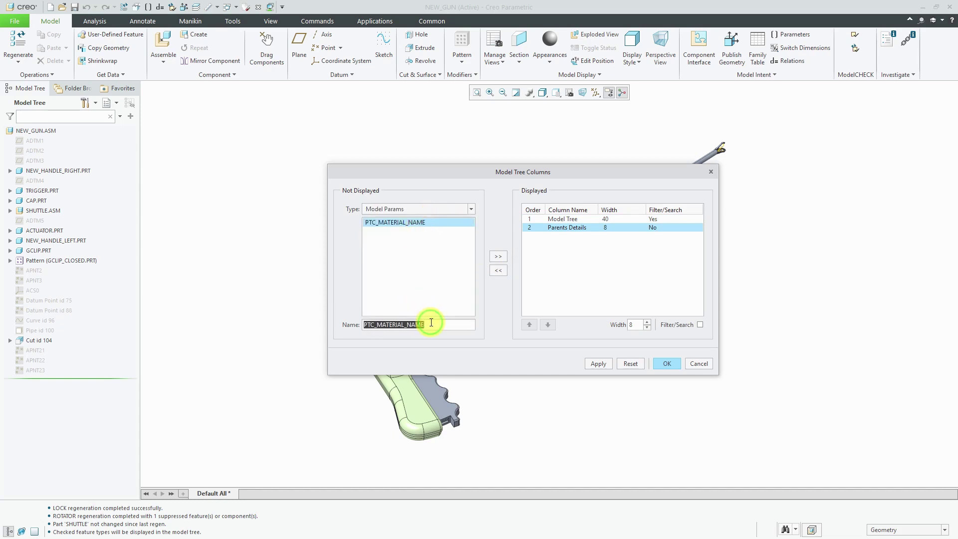
text(PTC)
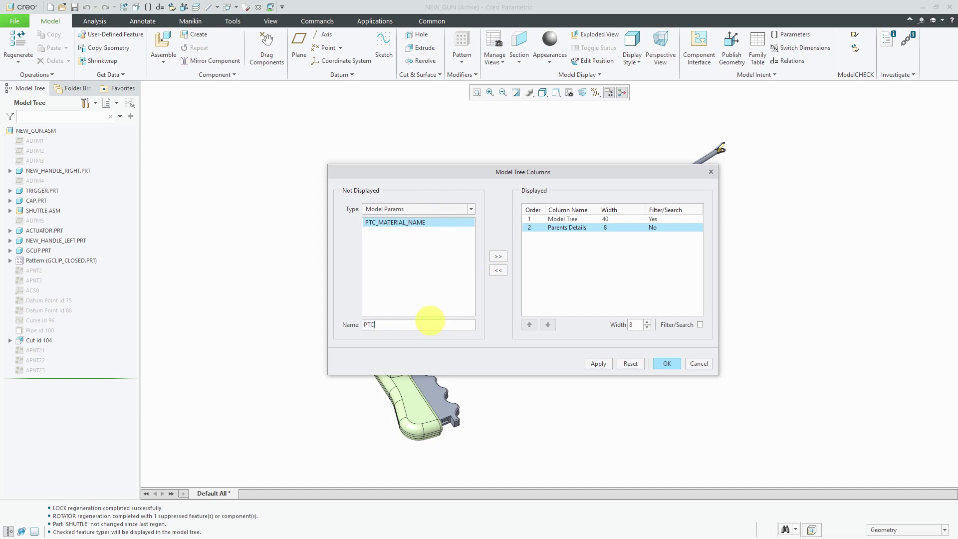
text(_COMMON_NAME)
click(498, 256)
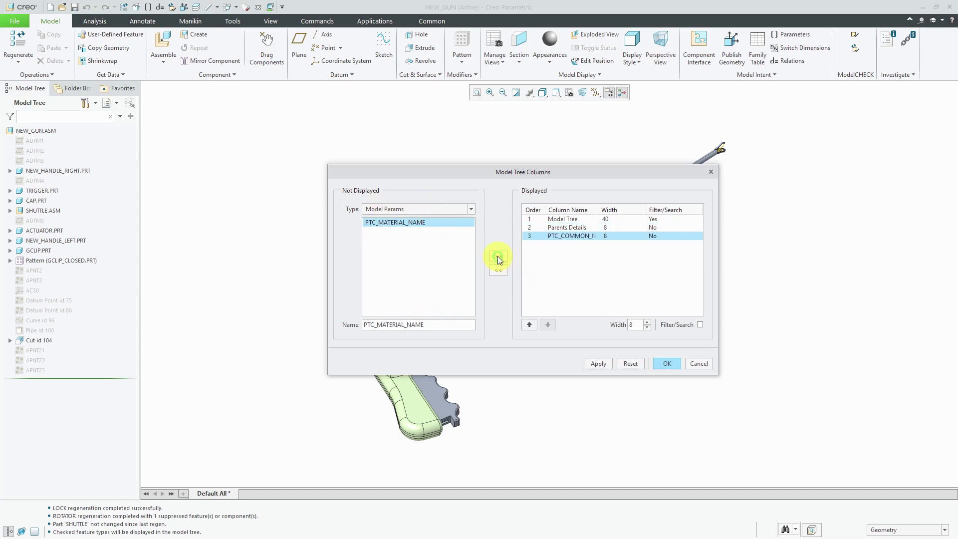
- Move PTC_COMMON_NAME to second position and set its width to 16
click(528, 325)
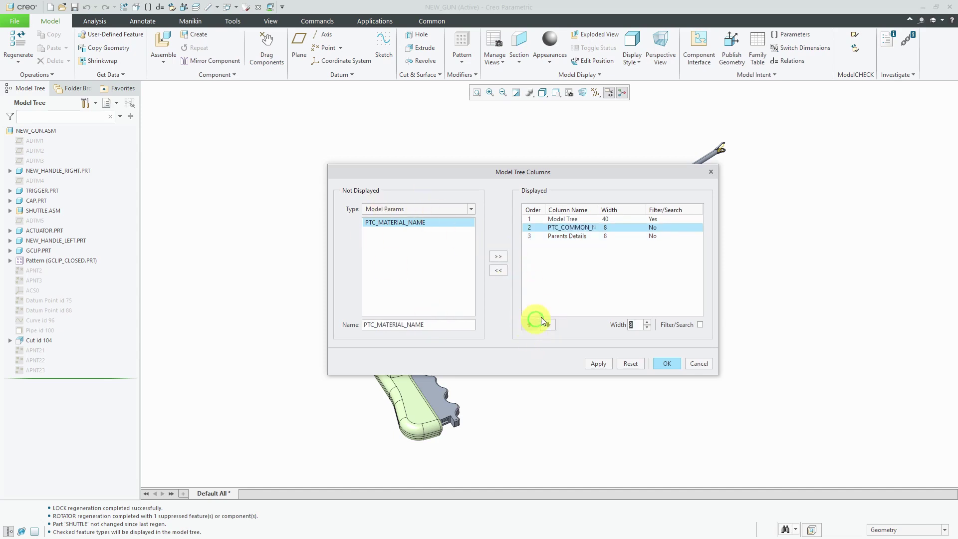
click(648, 322)
click(647, 321)
click(647, 322)
click(648, 322)
click(648, 322)
click(647, 322)
- Apply the columns, then narrow the name column and tree panel to fit them
click(667, 363)
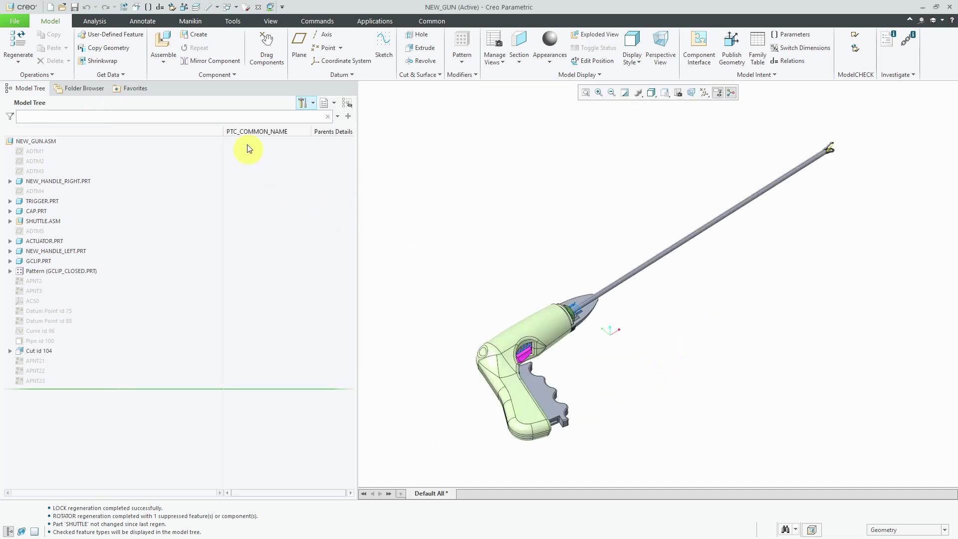
drag(223, 129, 137, 128)
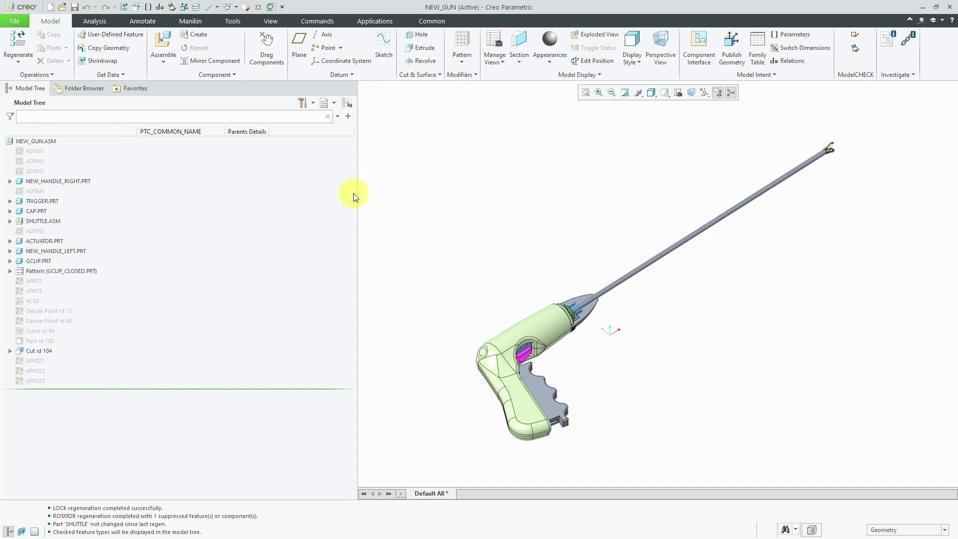
drag(357, 190, 301, 188)
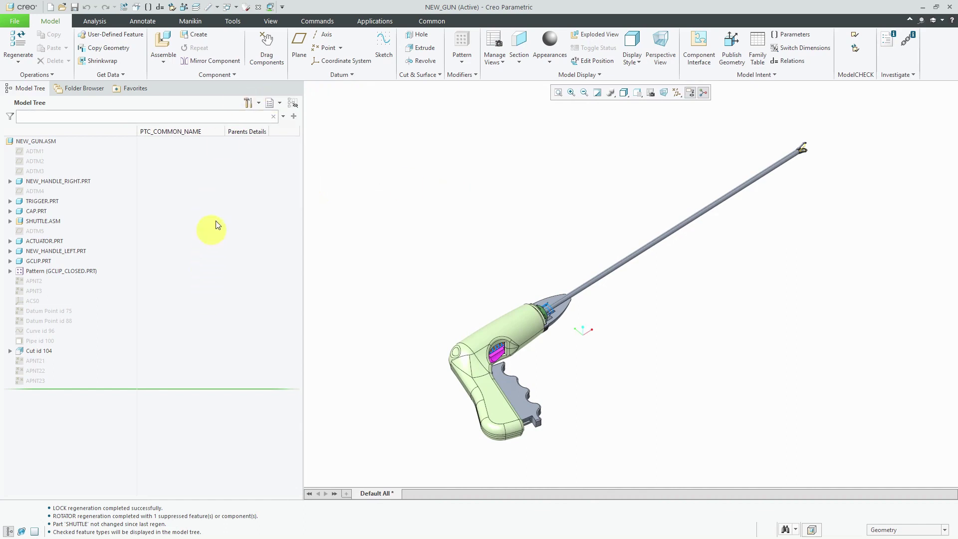
click(259, 104)
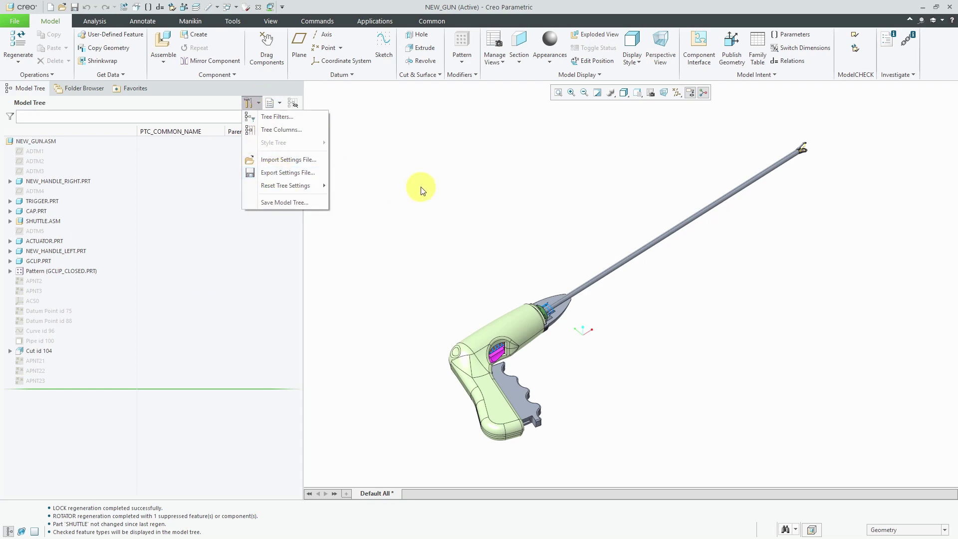
click(421, 188)
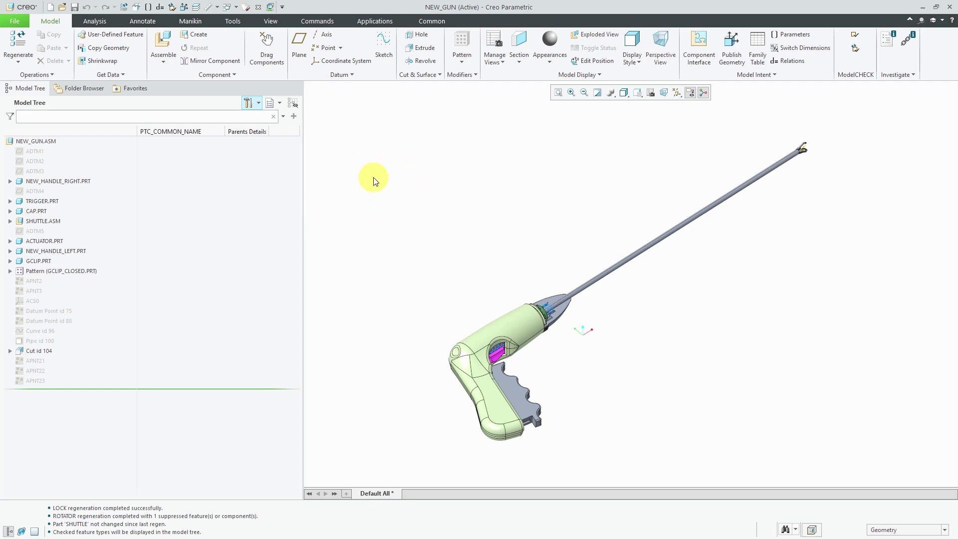
- Open the NEW_HANDLE_RIGHT part from the assembly in its own window
click(516, 329)
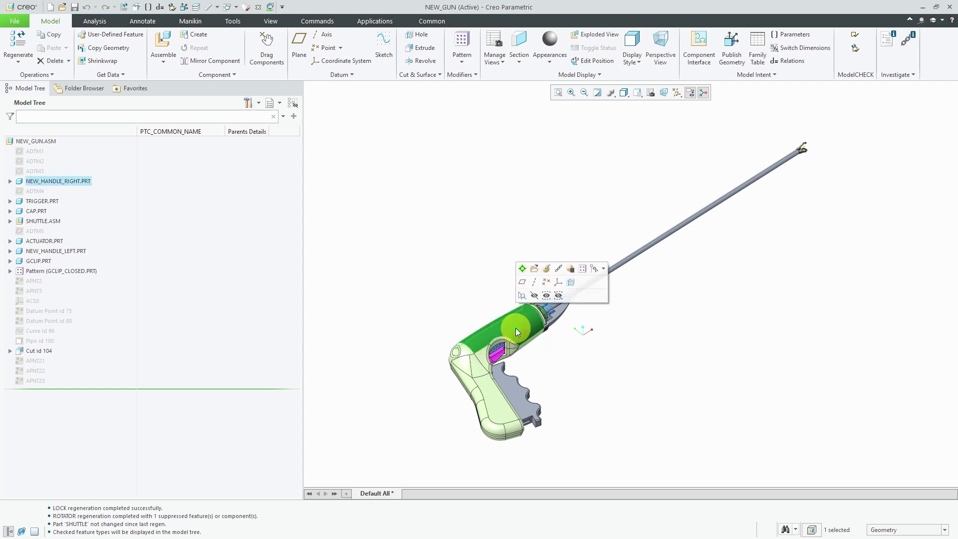
click(534, 268)
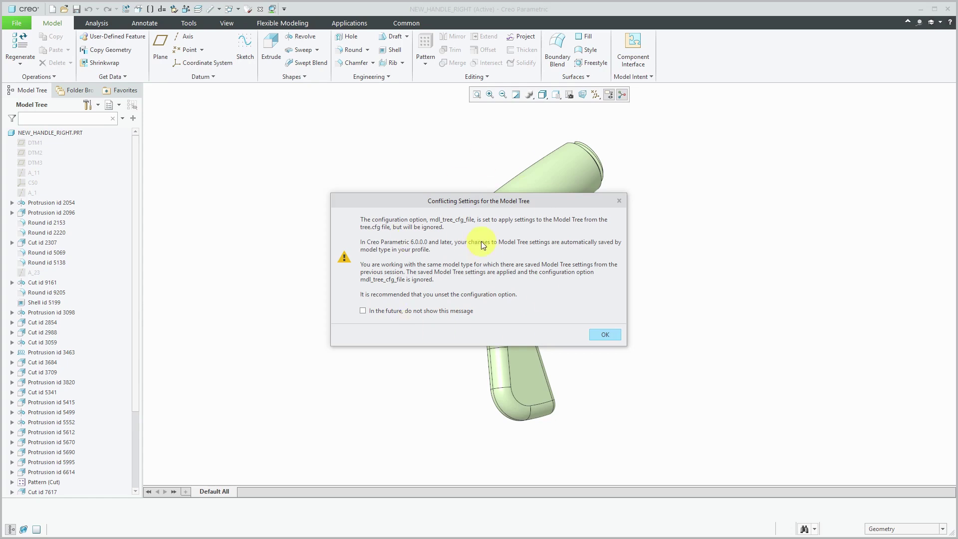
- Acknowledge the Conflicting Settings for the Model Tree message on NEW_HANDLE_RIGHT.PRT
click(604, 335)
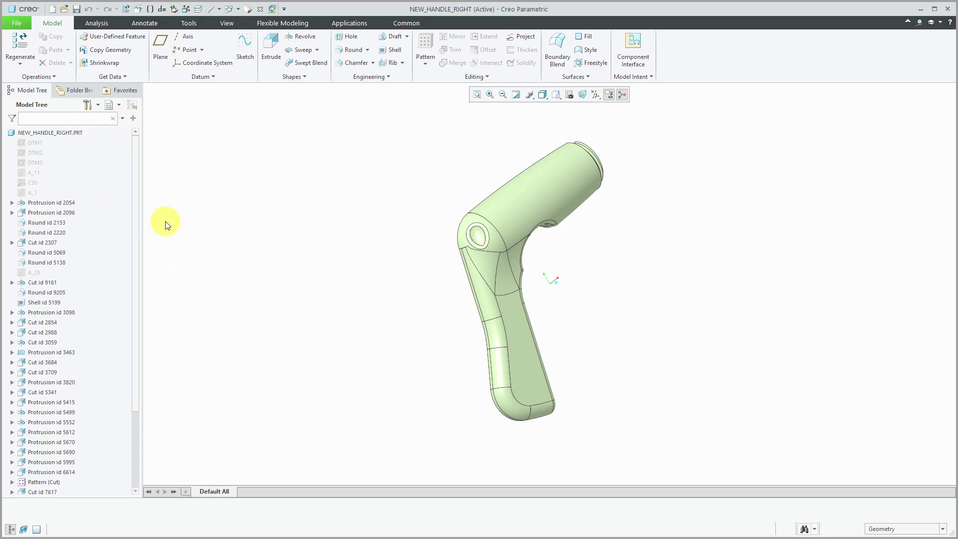
- Add a Feat ID column to the NEW_HANDLE_RIGHT tree and widen the panel to show it
click(98, 106)
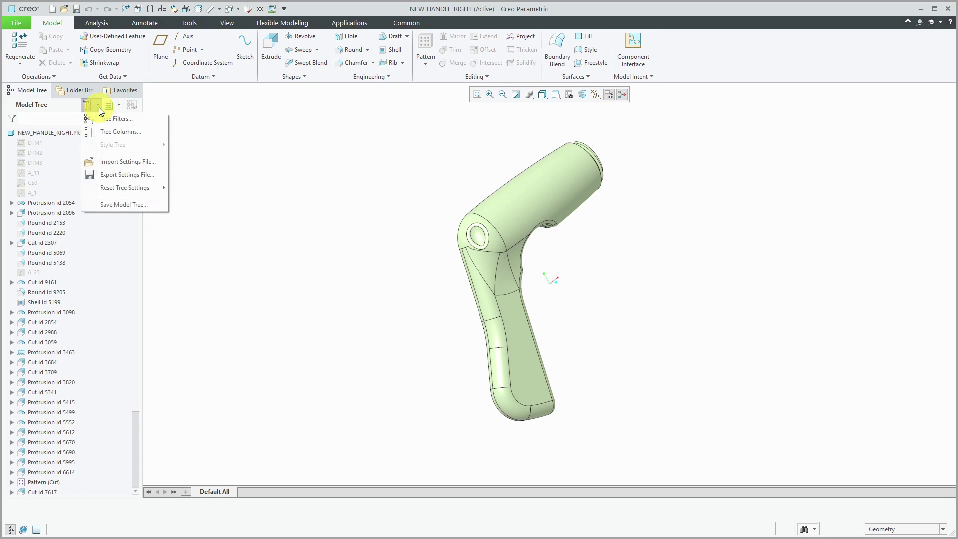
click(106, 131)
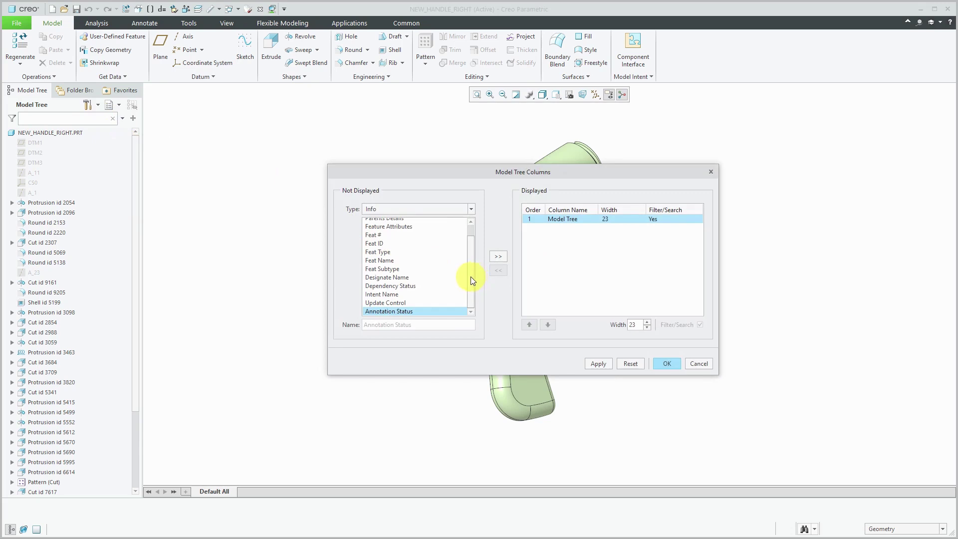
click(381, 243)
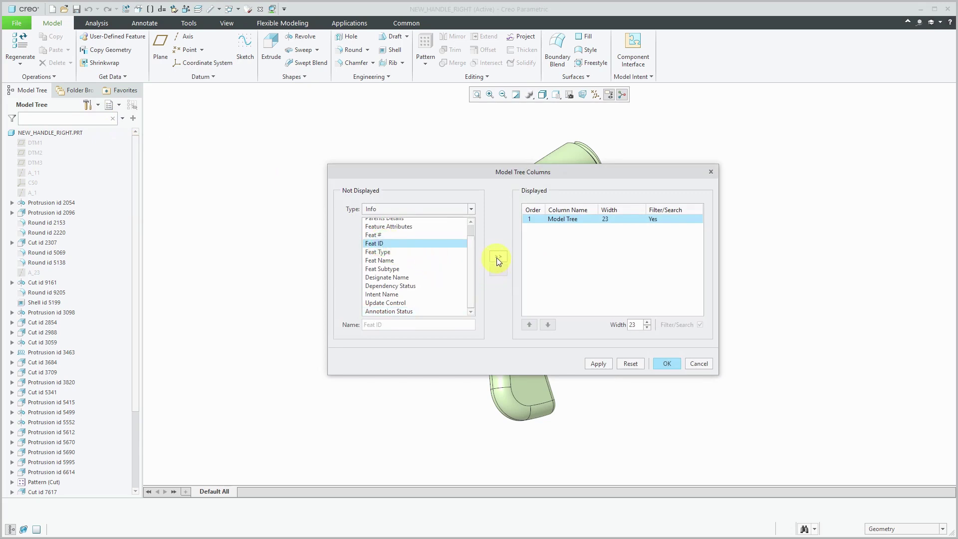
click(496, 257)
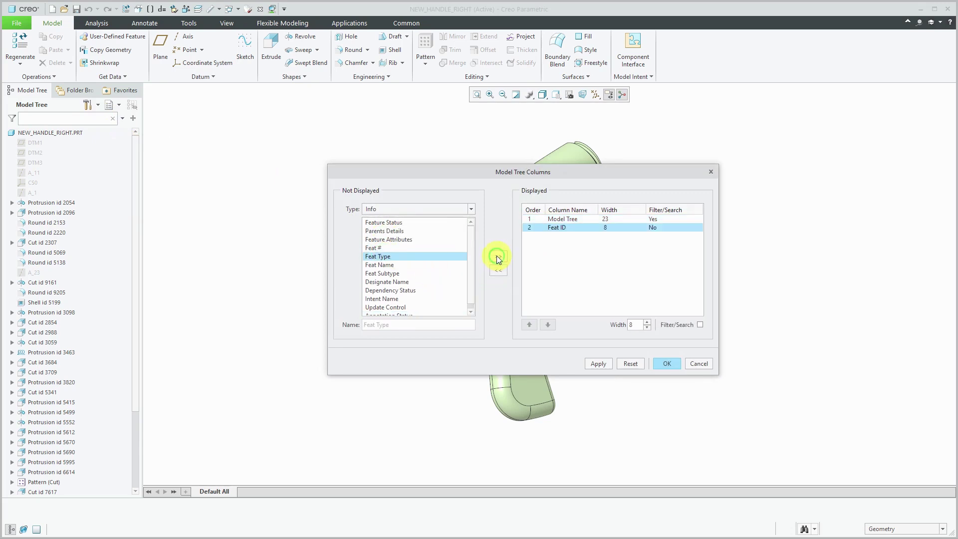
click(668, 363)
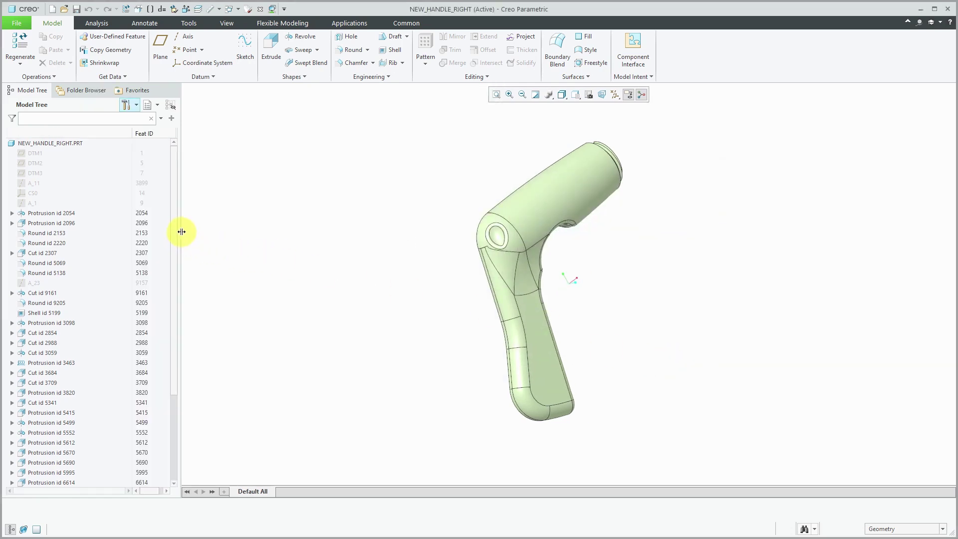
drag(182, 231, 203, 230)
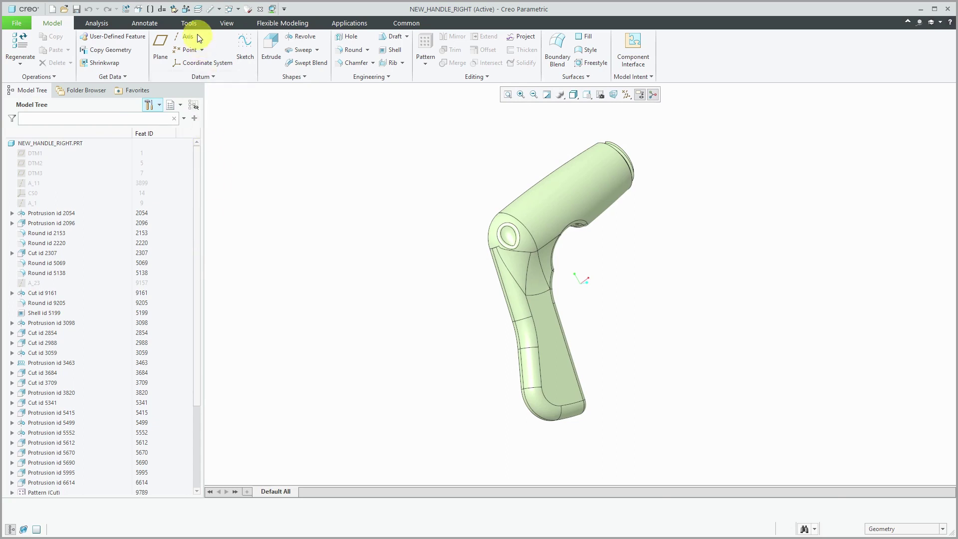
- Switch to NEW_GUN.ASM and open the TRIGGER part in its own window
click(237, 13)
click(252, 20)
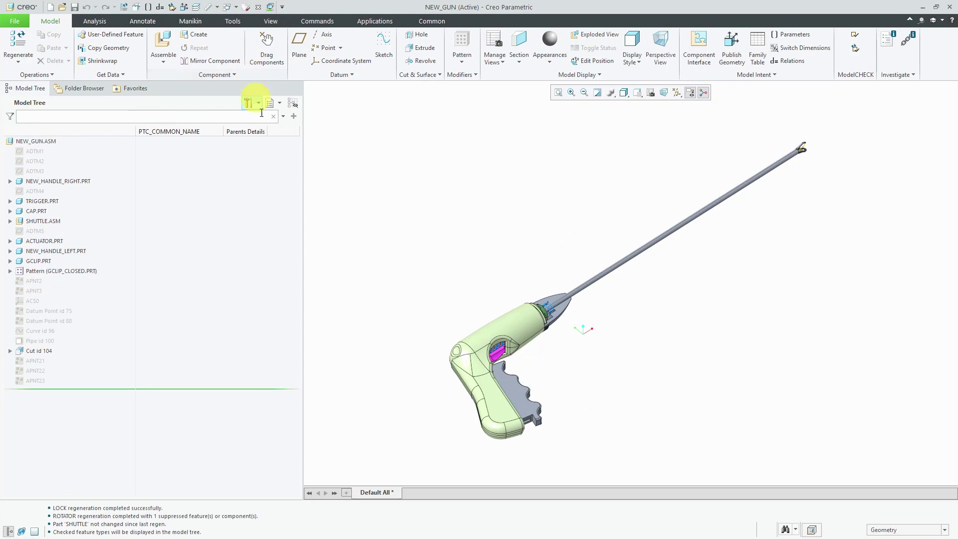
click(518, 392)
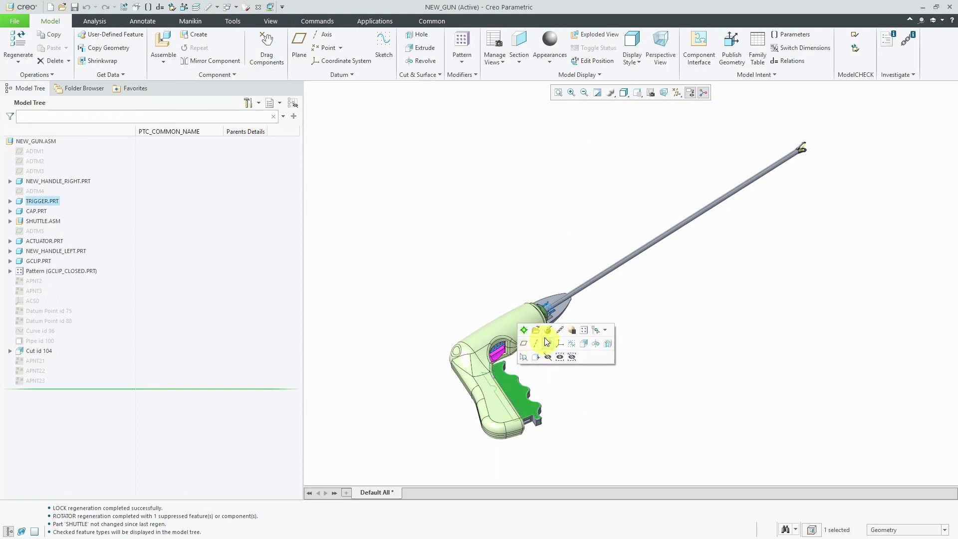
click(547, 331)
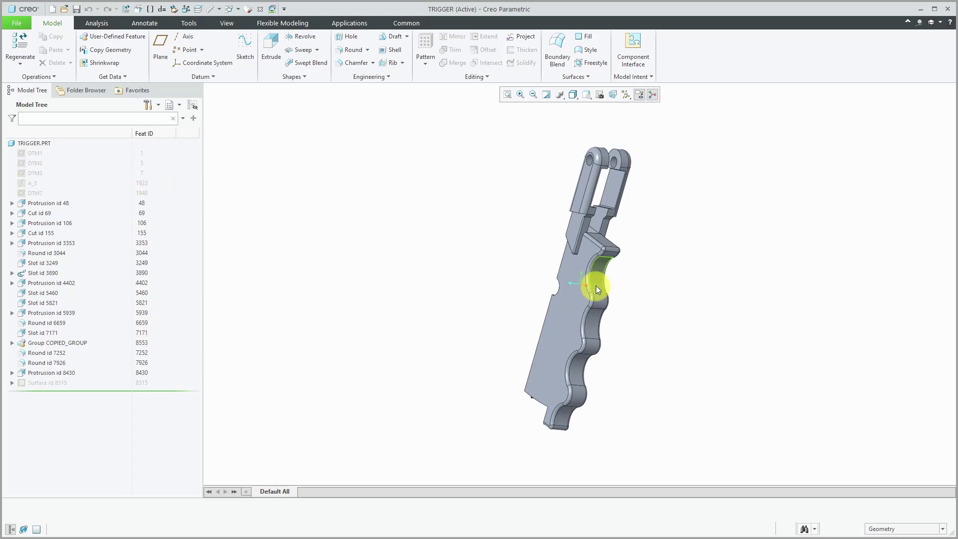
mouse_move(601, 282)
middle_down()
mouse_move(667, 246)
mouse_move(695, 279)
mouse_move(609, 244)
mouse_move(651, 295)
mouse_move(658, 293)
middle_up()
scroll(640, 280, up, 2)
scroll(384, 280, up, 3)
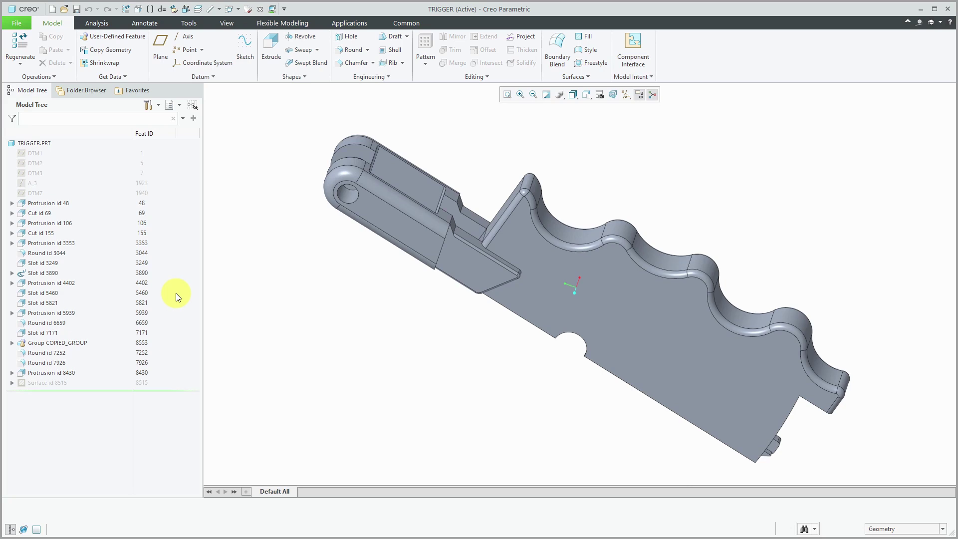
- Exit and restart Creo, dismiss the conflict warning, and open the File Open browser
click(18, 23)
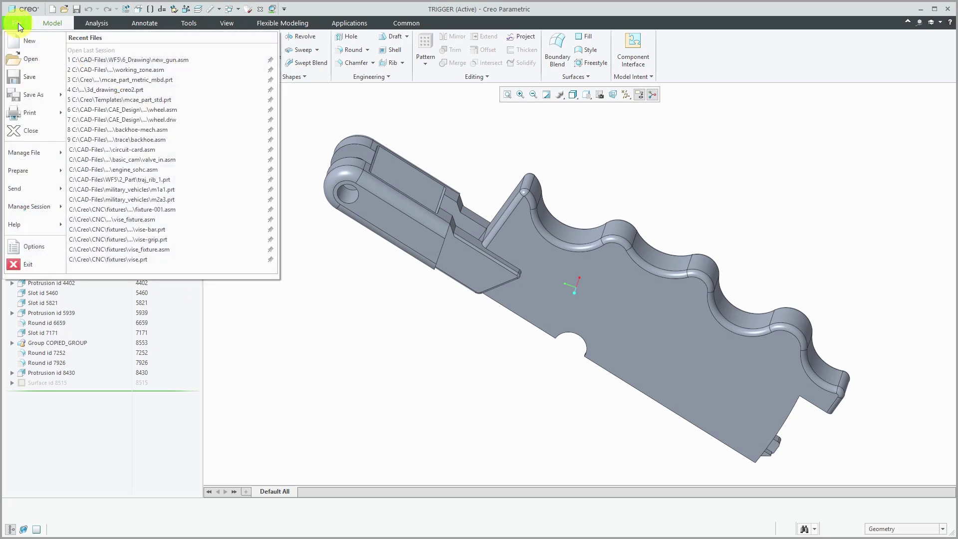
click(20, 264)
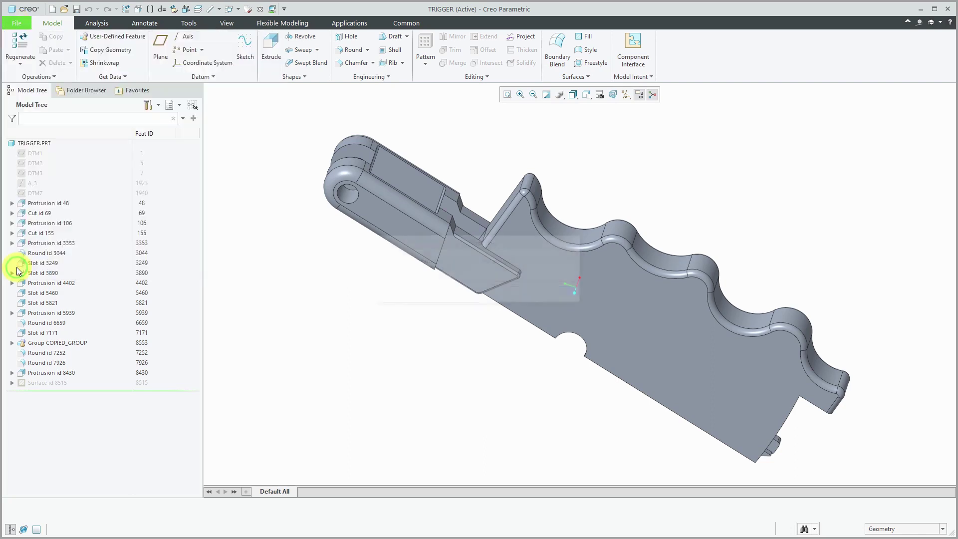
click(524, 293)
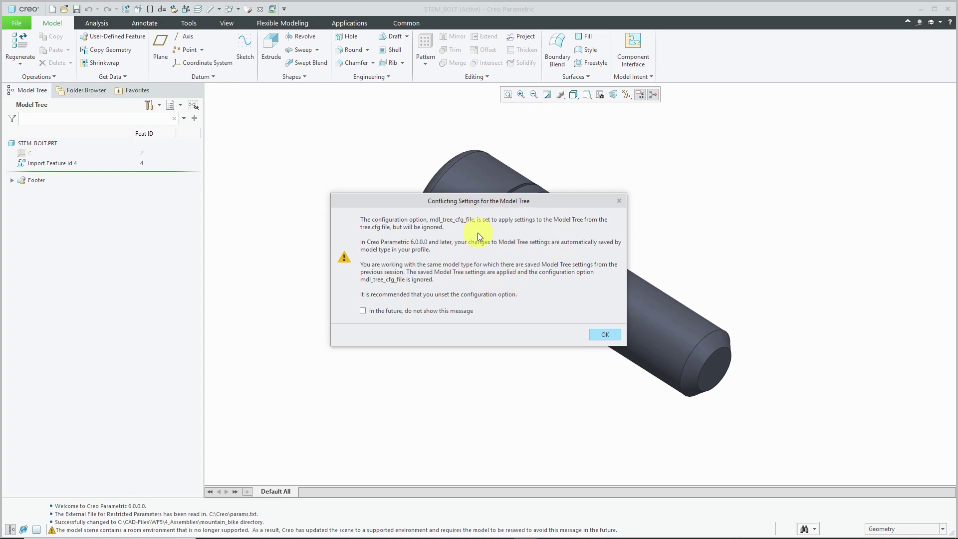
click(598, 333)
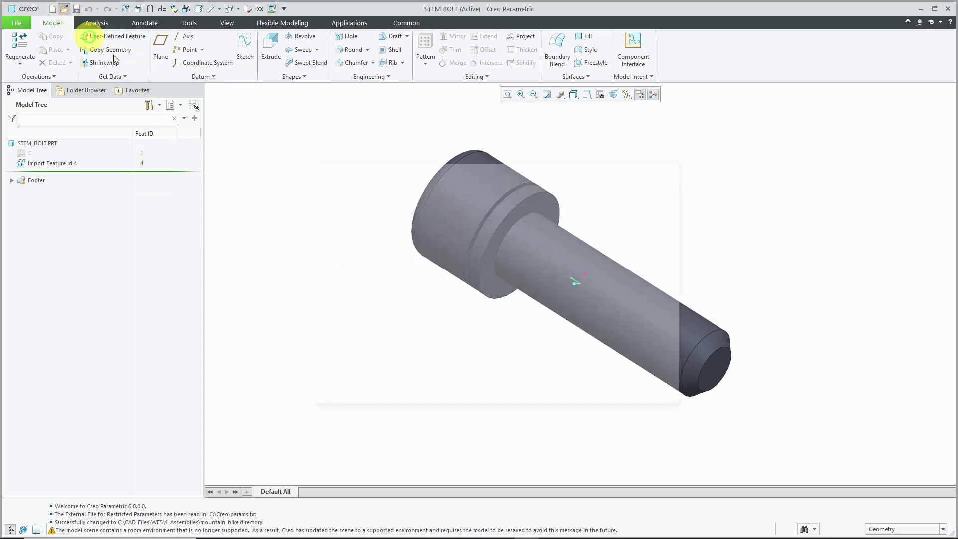
click(67, 11)
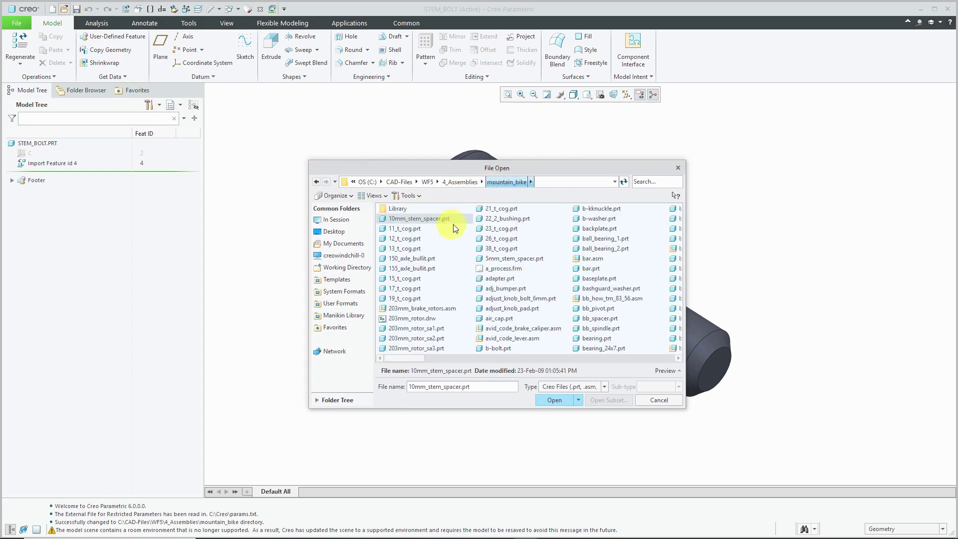
- Filter the file list to Assembly (*.asm) files and open the v10_mtb assembly
click(573, 386)
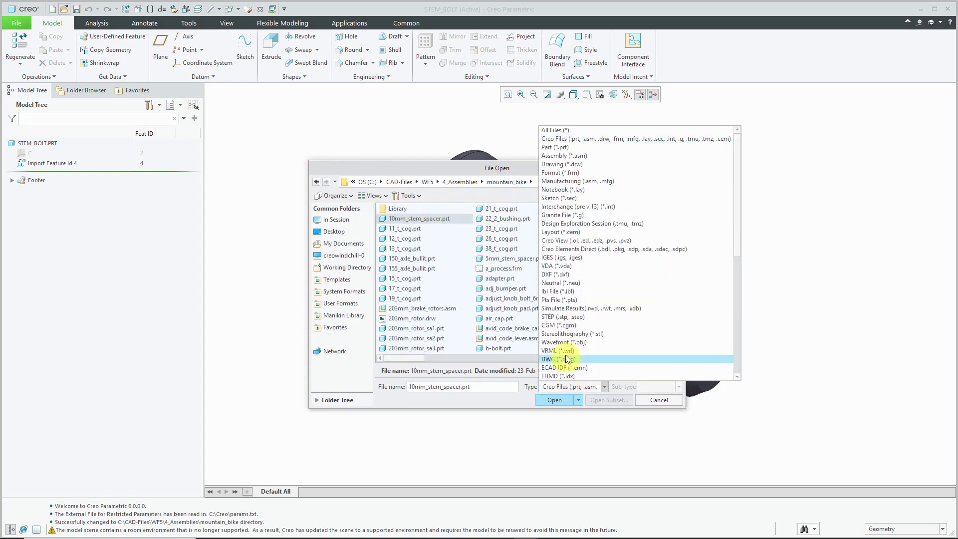
click(558, 155)
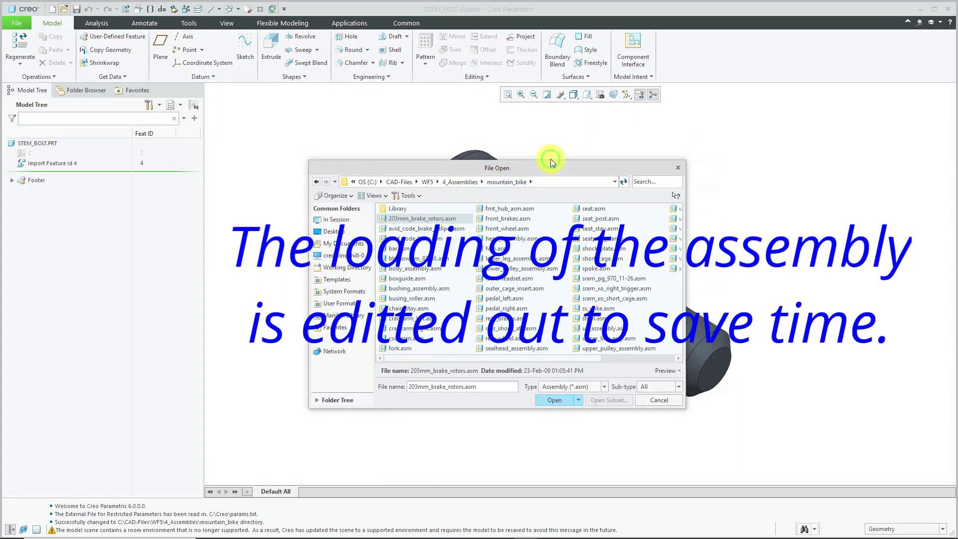
click(647, 357)
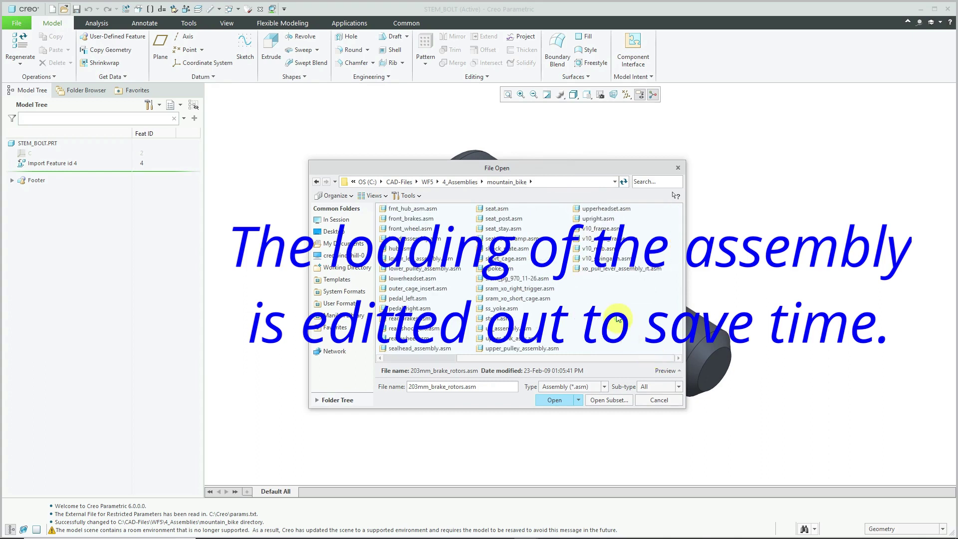
double_click(602, 252)
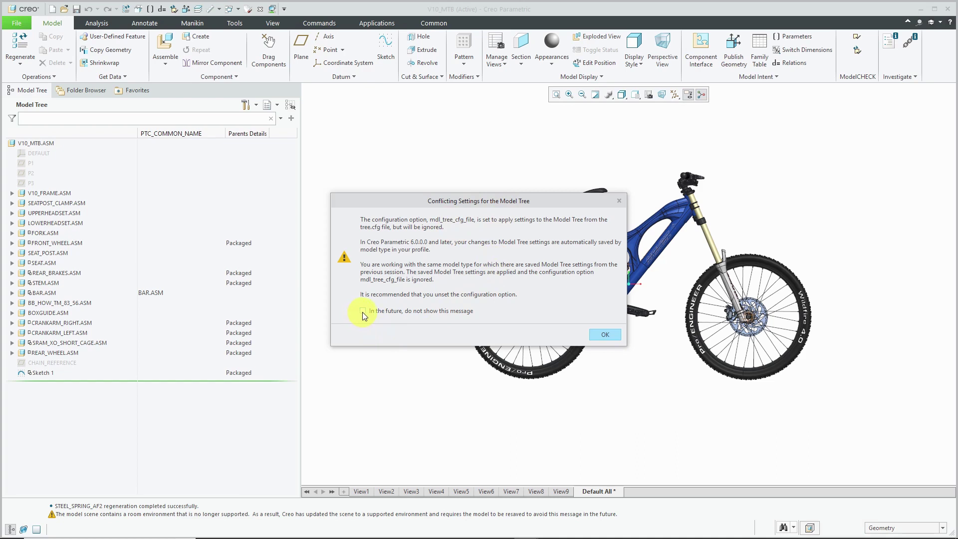
- Accept the Conflicting Settings for the Model Tree warning with OK
click(606, 334)
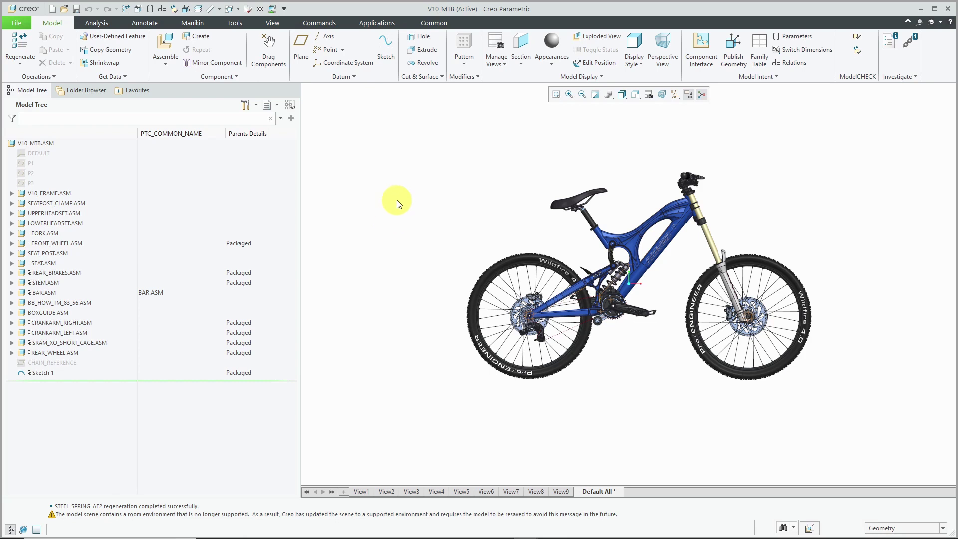
- Minimize the V10_MTB and STEM_BOLT windows to reveal the .Settings folder in File Explorer
click(921, 10)
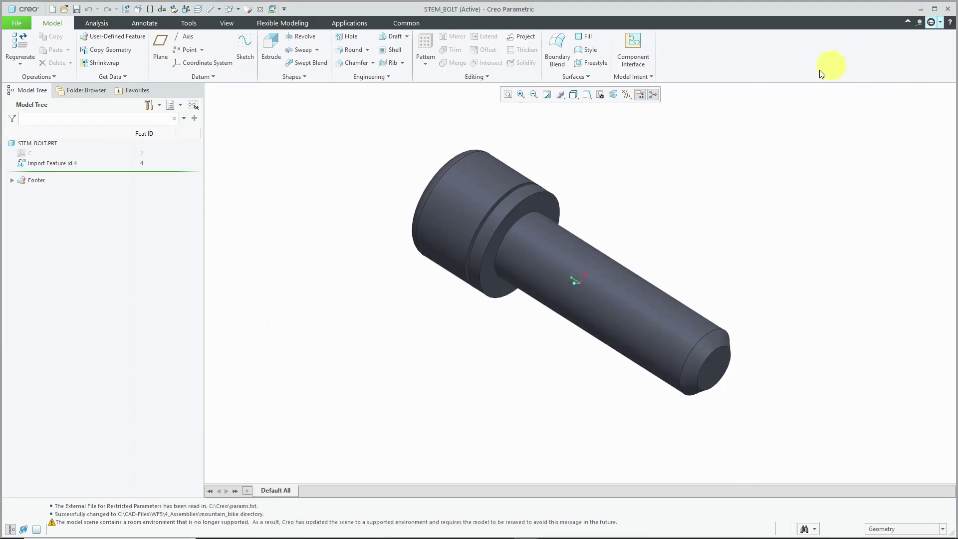
click(922, 9)
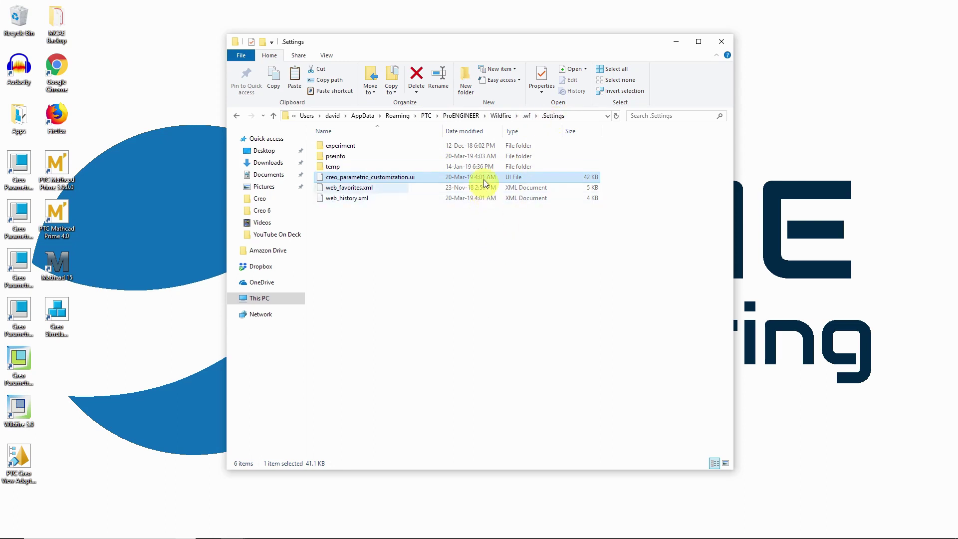
click(396, 116)
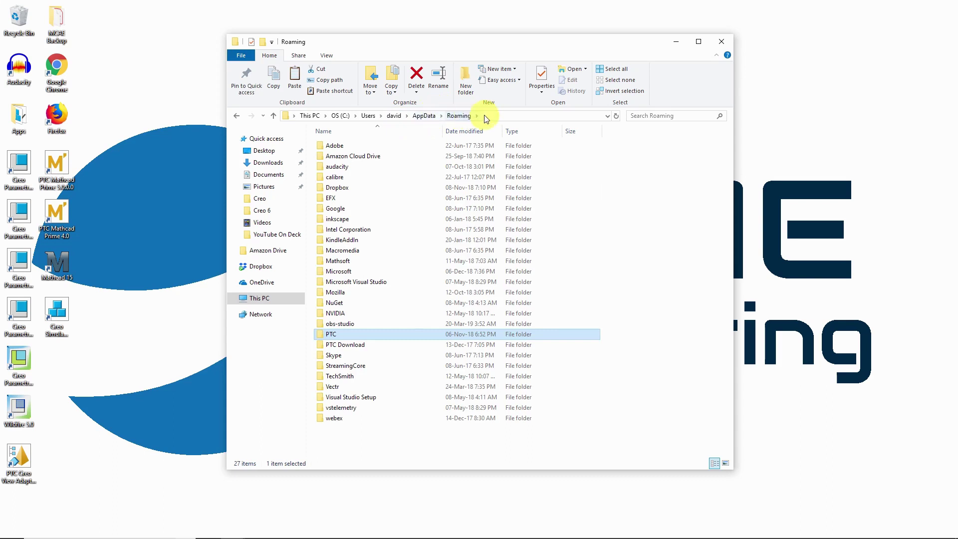
click(486, 117)
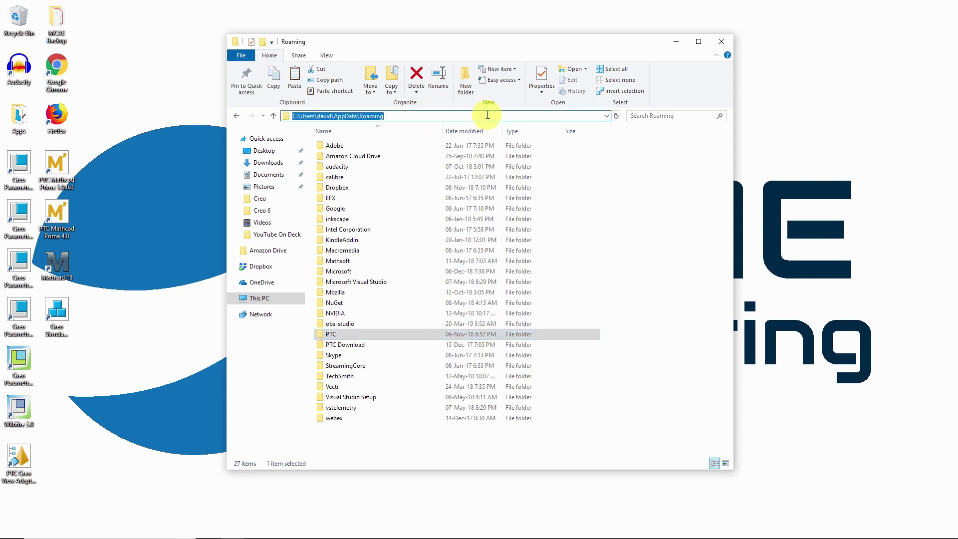
text(%Appdat)
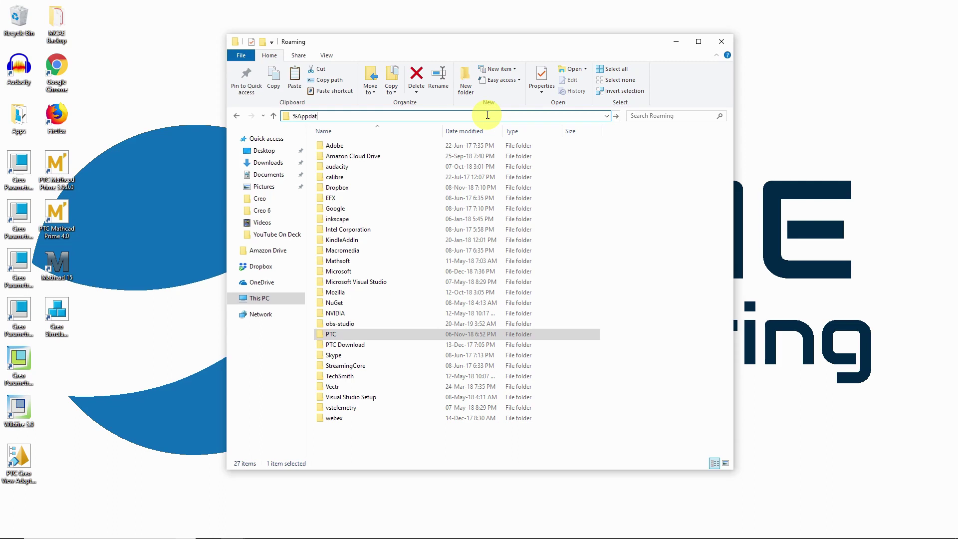
text(a%)
key(Return)
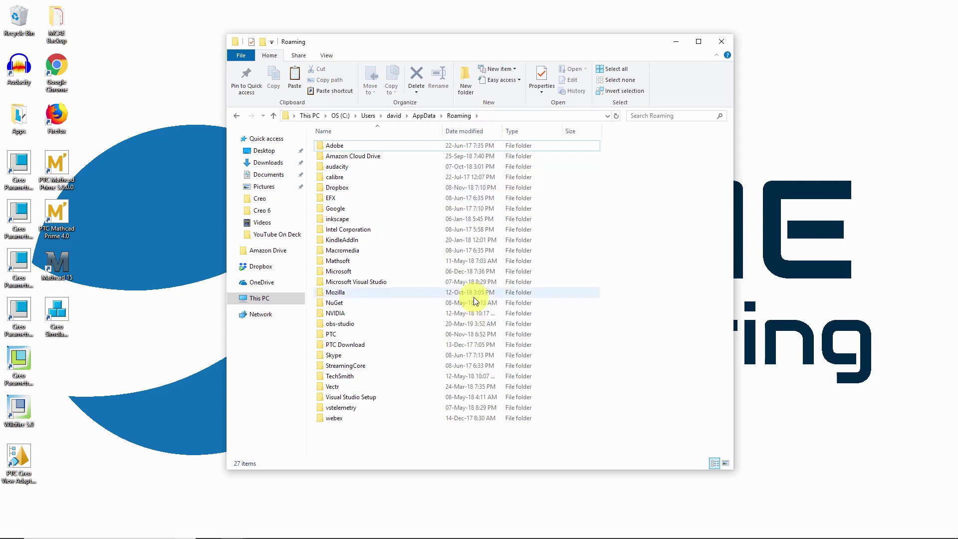
double_click(328, 333)
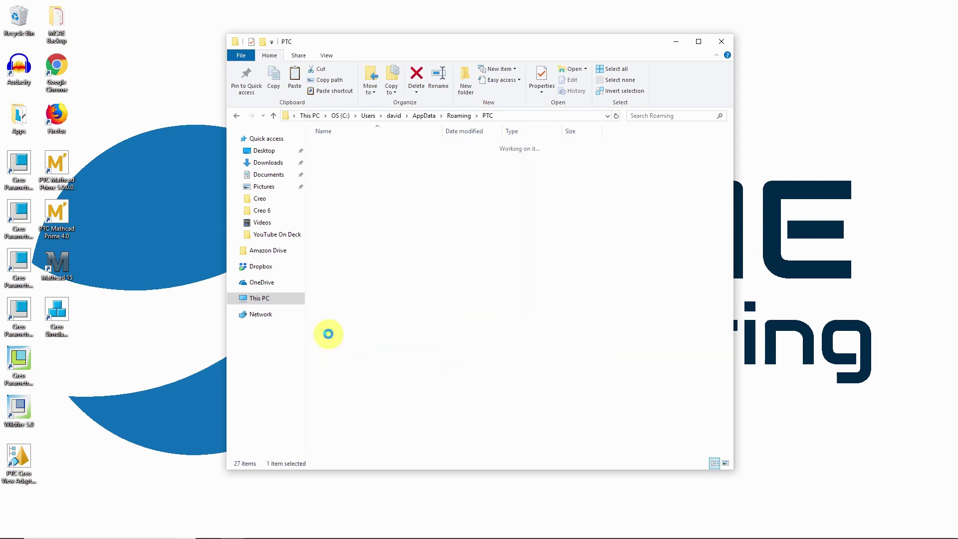
click(340, 177)
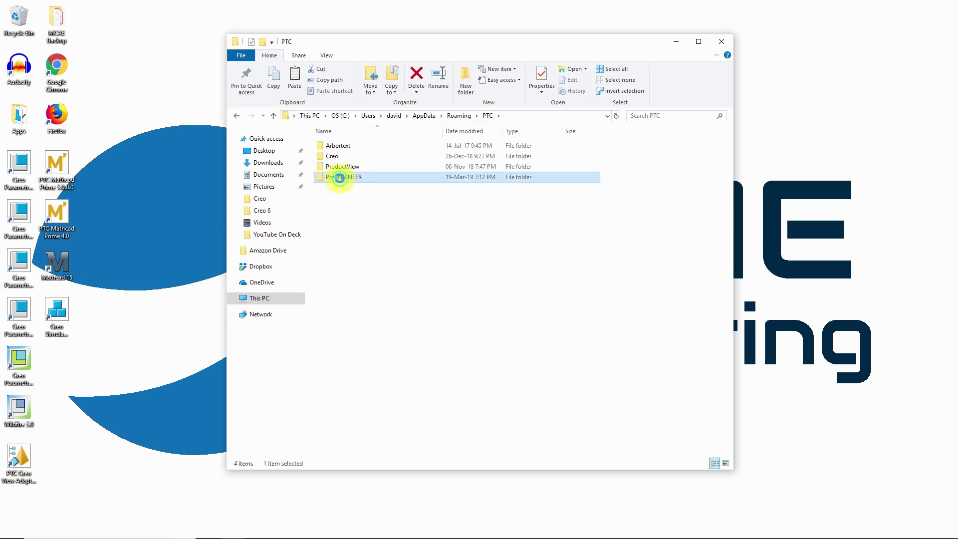
double_click(340, 177)
click(337, 166)
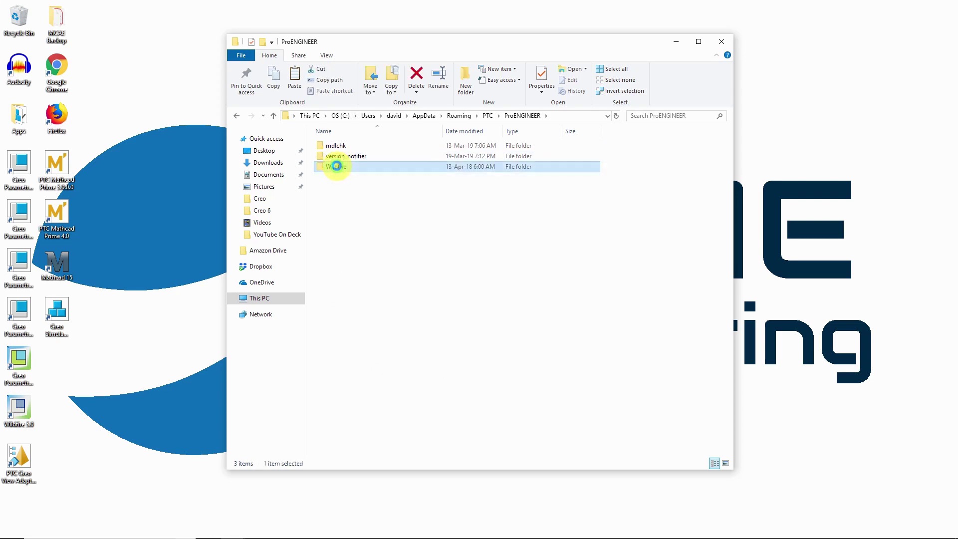
double_click(336, 166)
click(331, 146)
double_click(331, 146)
click(334, 155)
double_click(334, 156)
click(378, 177)
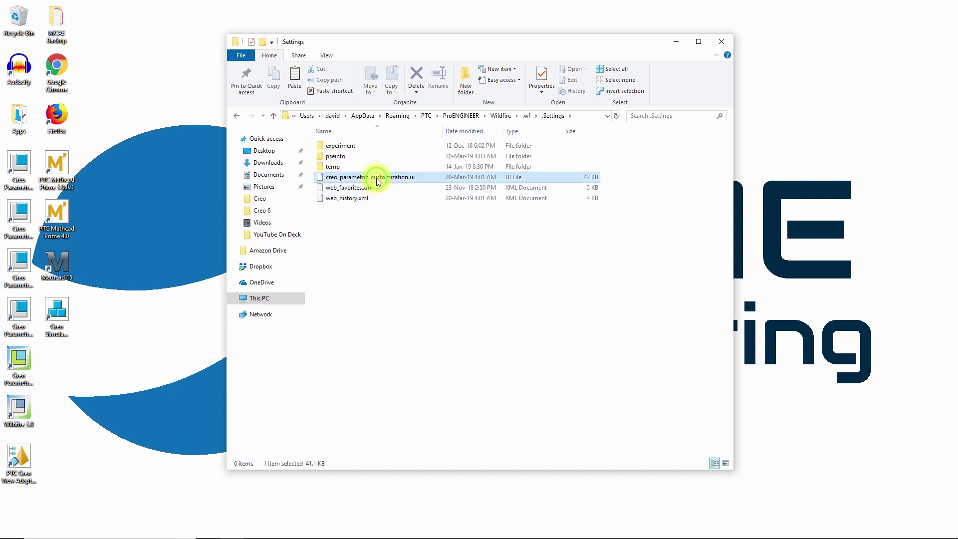